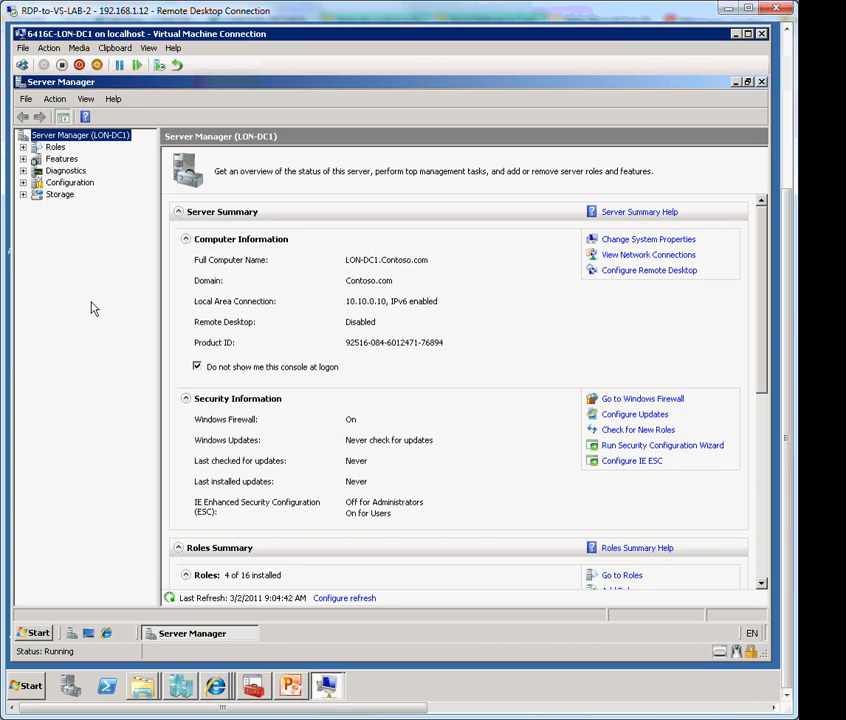
# Expand the Roles node and launch the Add Roles Wizard from the Roles summary
pyautogui.click(55, 148)
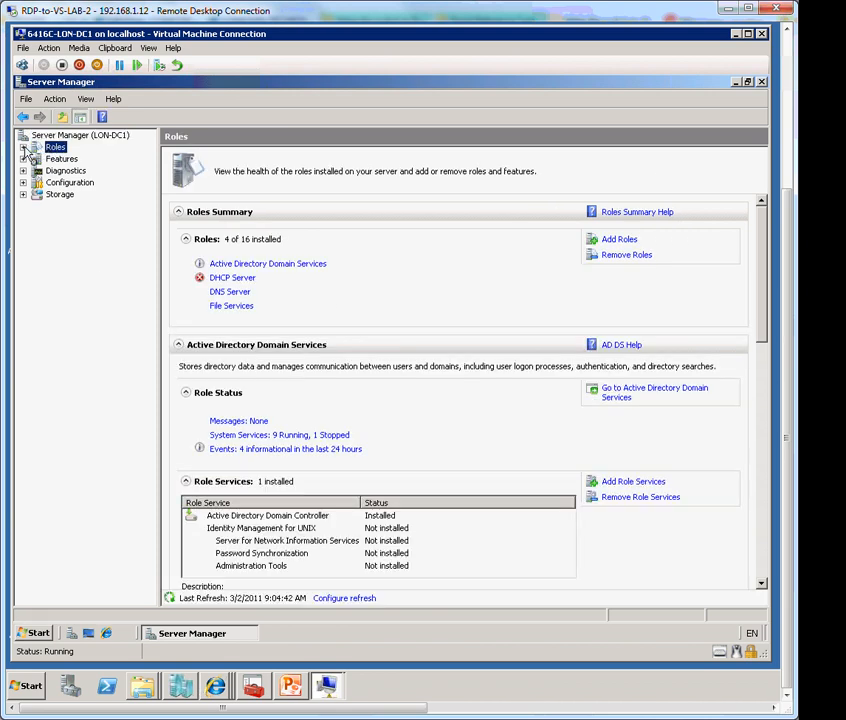
pyautogui.click(24, 148)
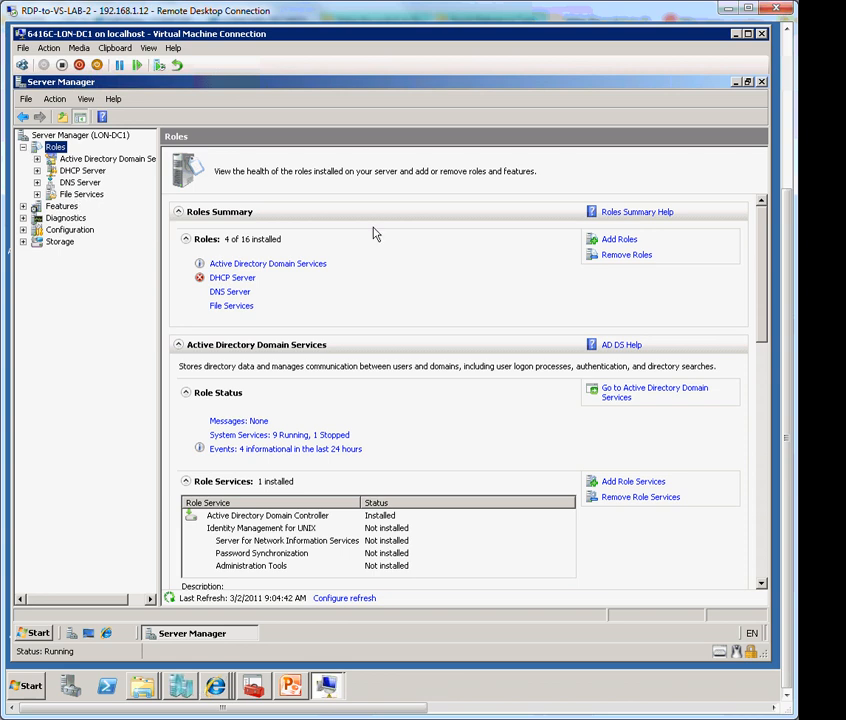
pyautogui.click(618, 240)
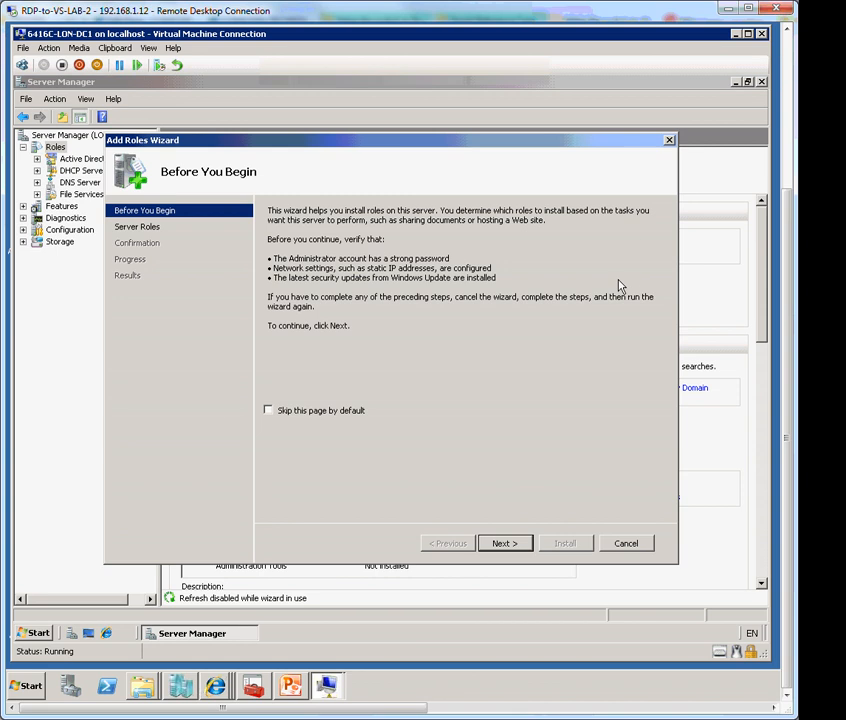
# Select Print Services, keep only the Print Server role service, and advance to confirmation
pyautogui.click(522, 547)
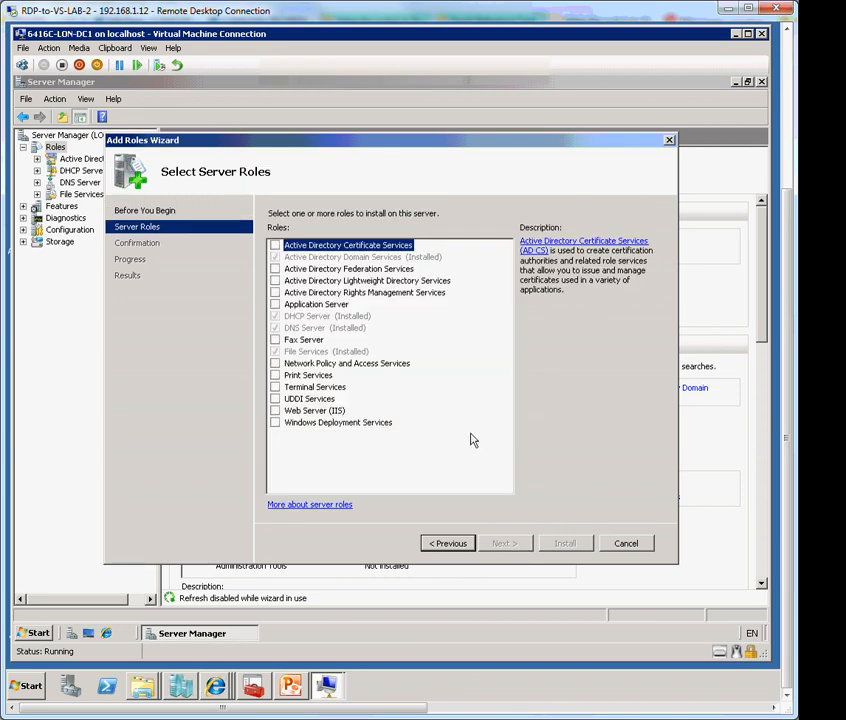
pyautogui.click(277, 376)
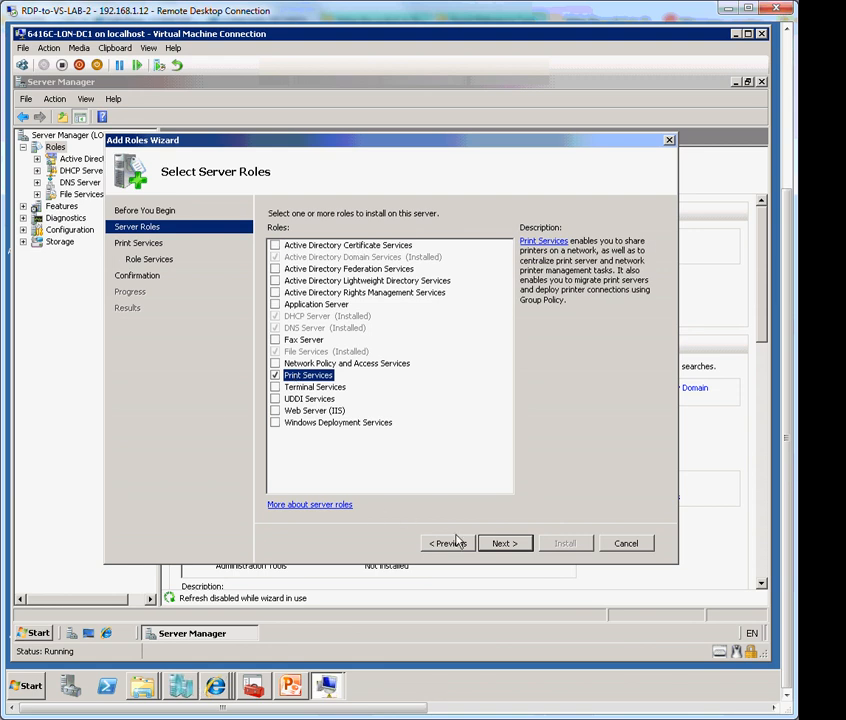
pyautogui.click(506, 546)
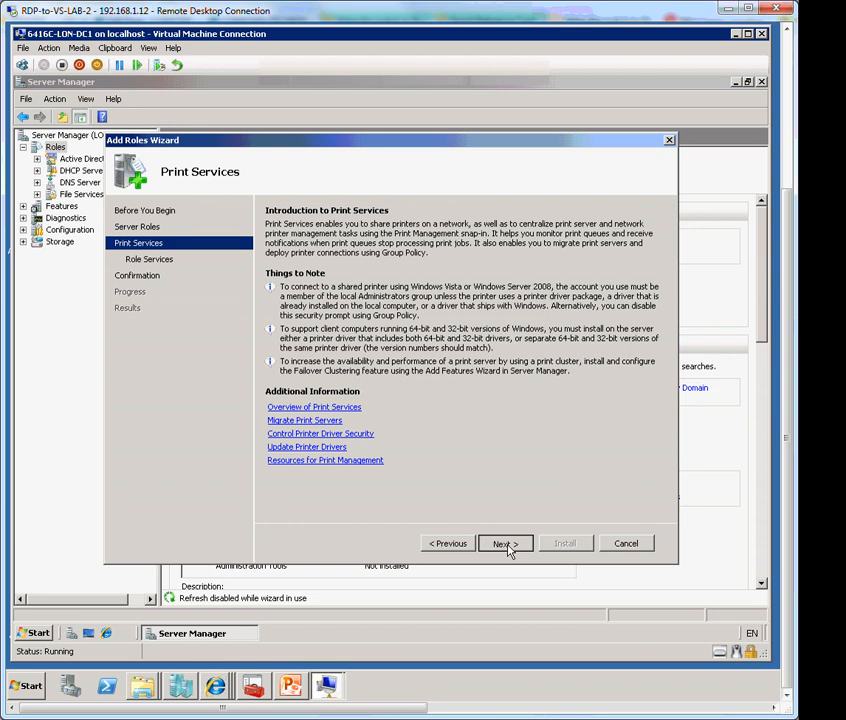
pyautogui.click(504, 545)
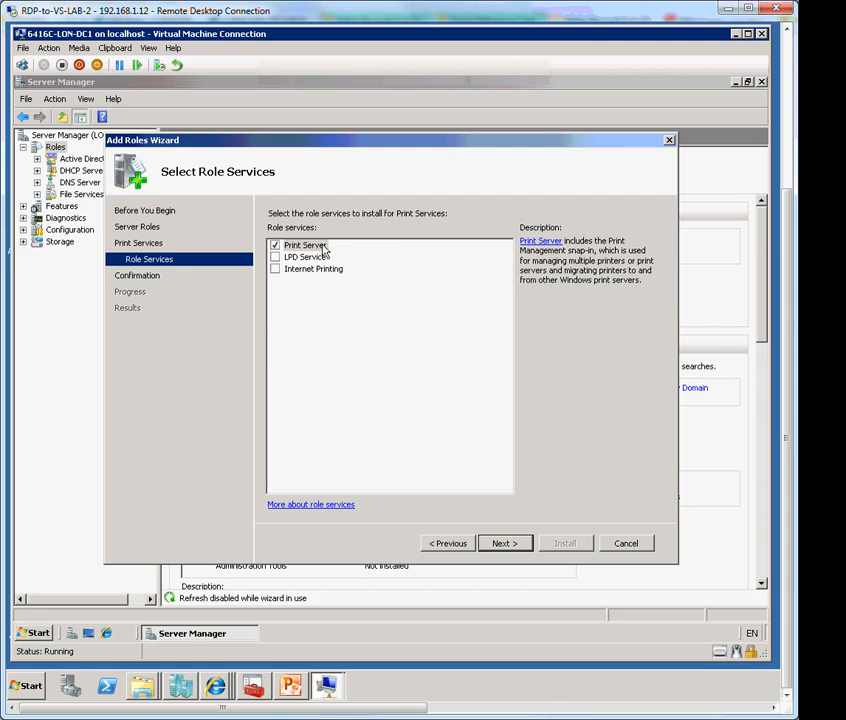
pyautogui.click(500, 545)
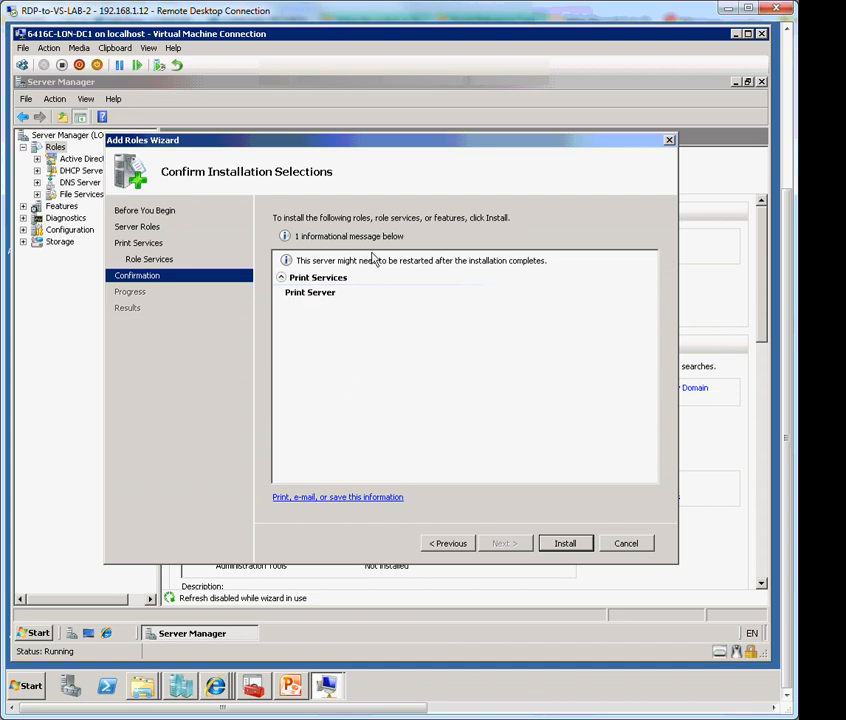
# Install Print Services, then close the wizard once installation succeeds
pyautogui.click(562, 545)
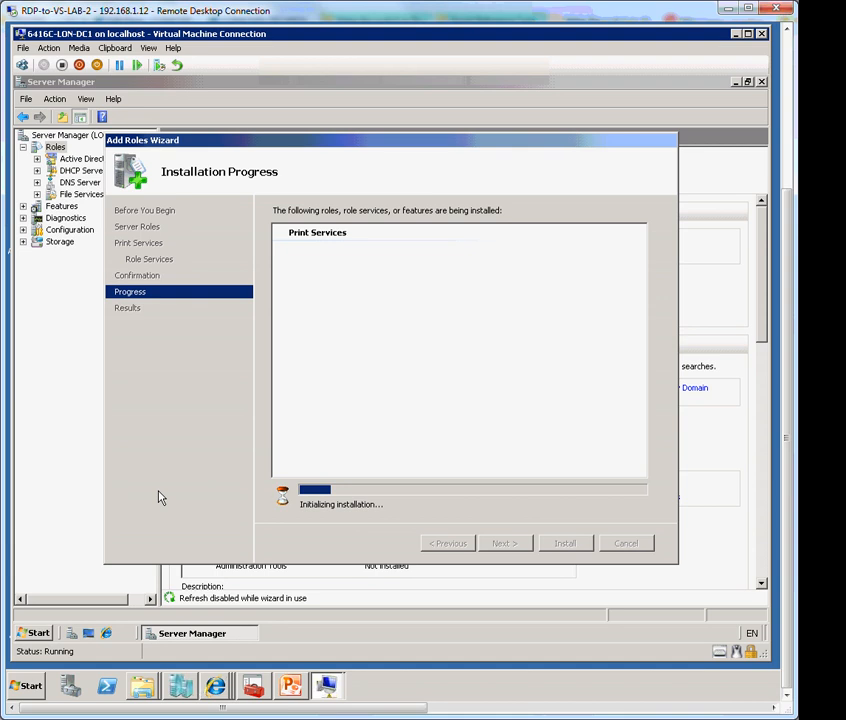
pyautogui.moveTo(215, 686)
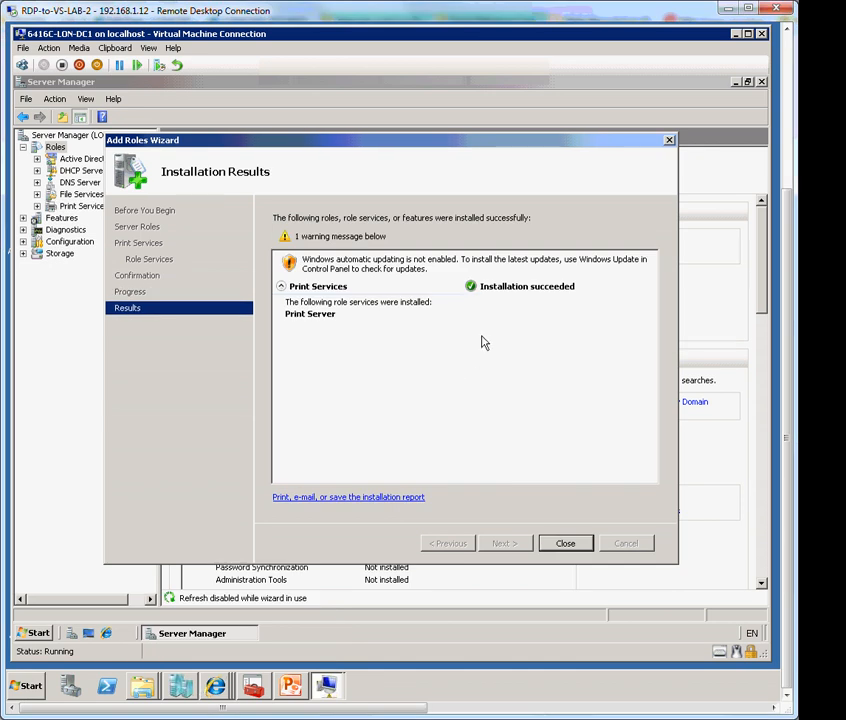
pyautogui.click(560, 548)
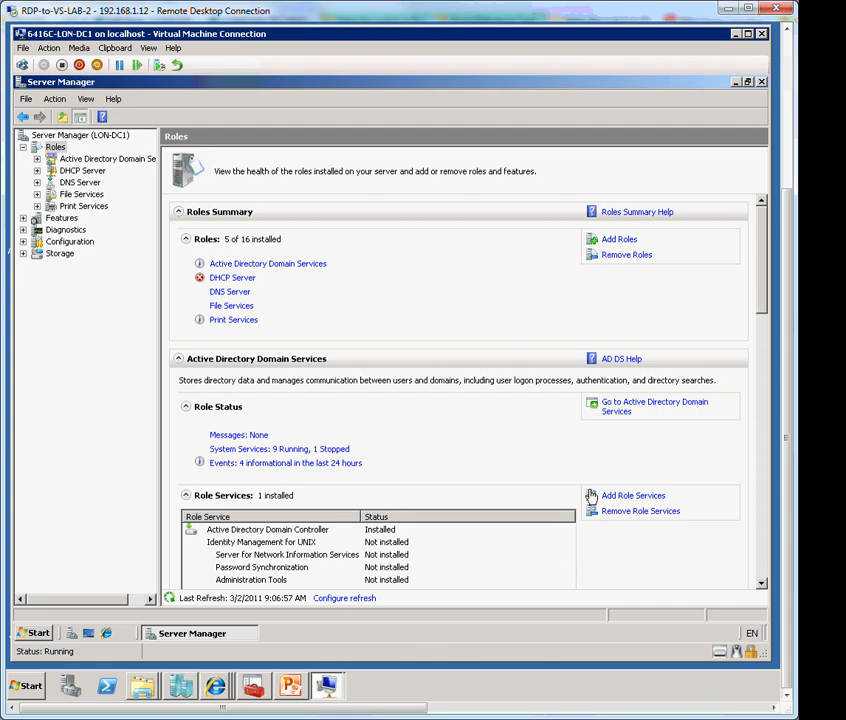
# From the Features node, start Add Features, check Windows PowerShell and proceed to confirmation
pyautogui.click(64, 218)
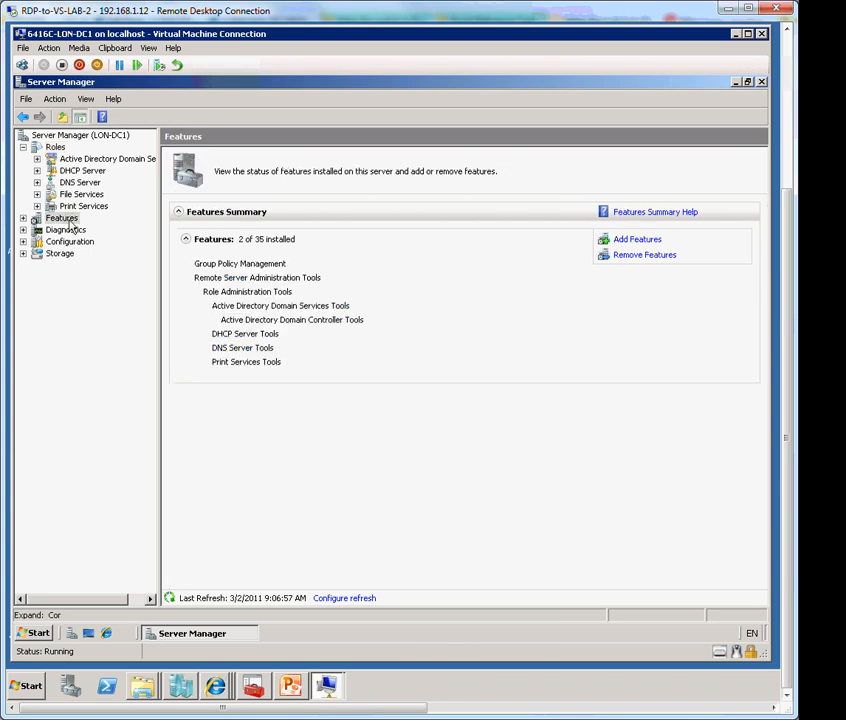
pyautogui.click(24, 218)
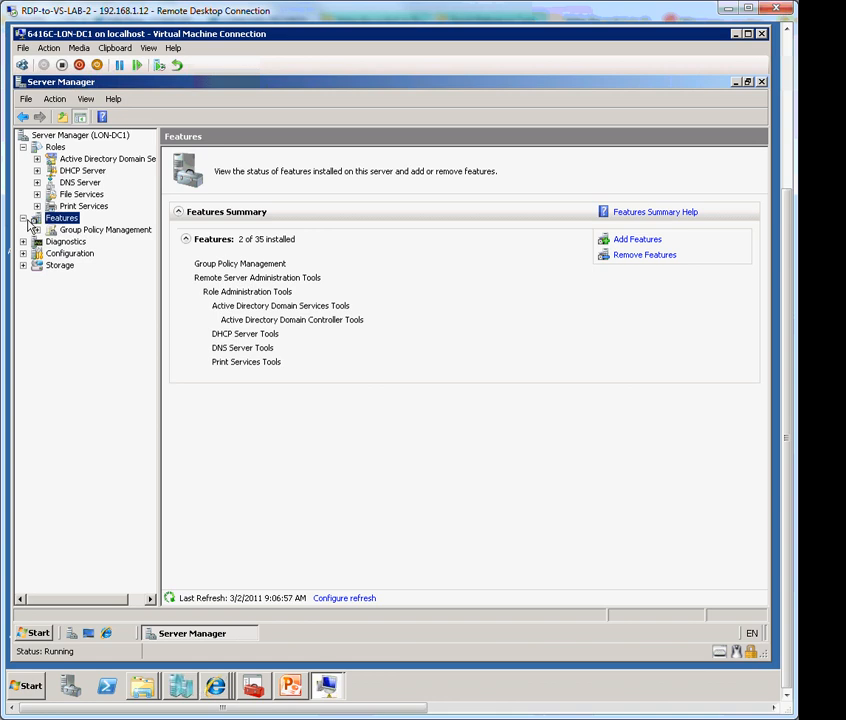
pyautogui.click(653, 244)
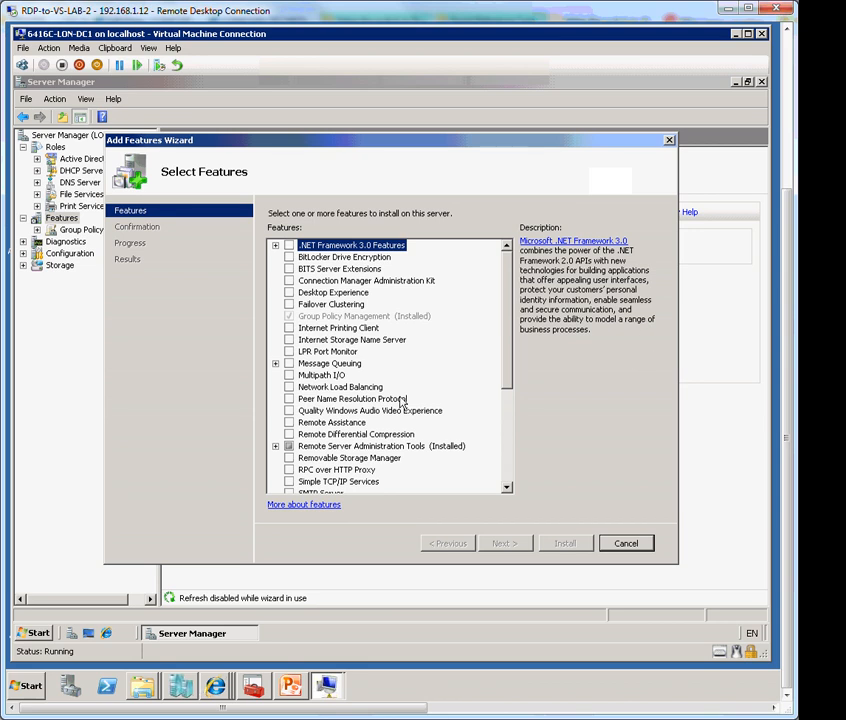
pyautogui.click(510, 427)
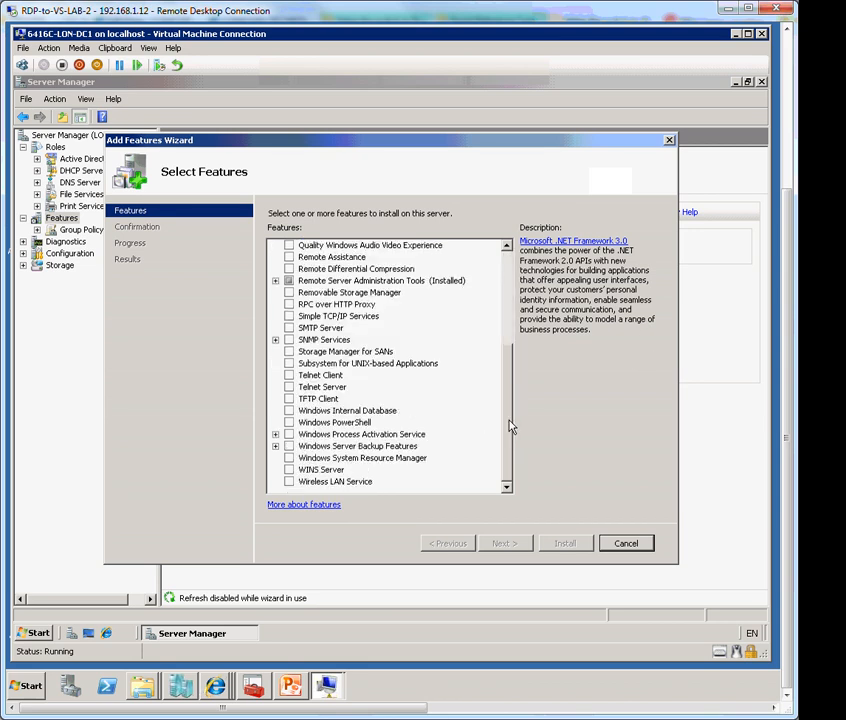
pyautogui.click(289, 422)
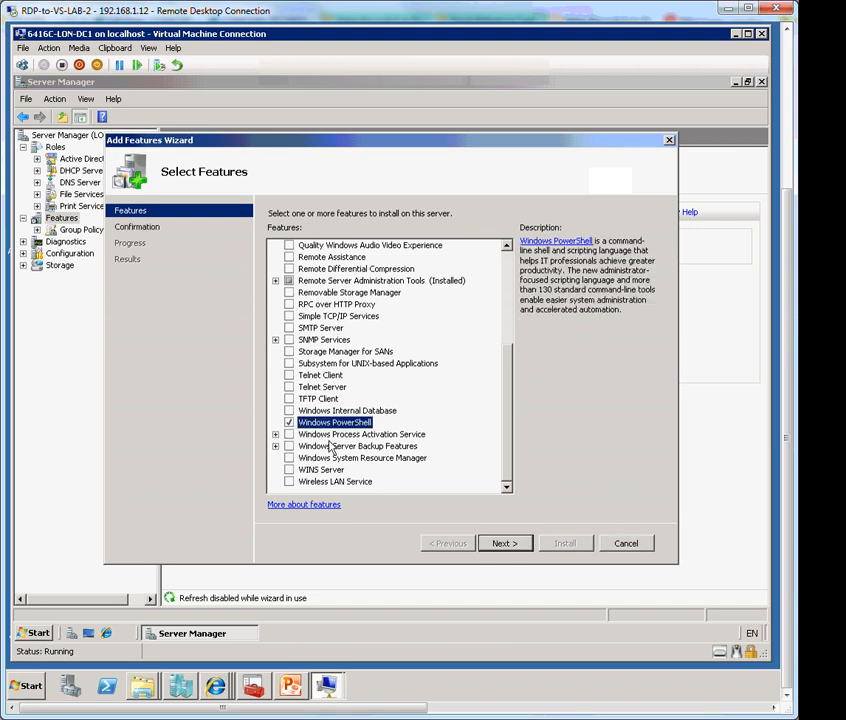
pyautogui.click(505, 543)
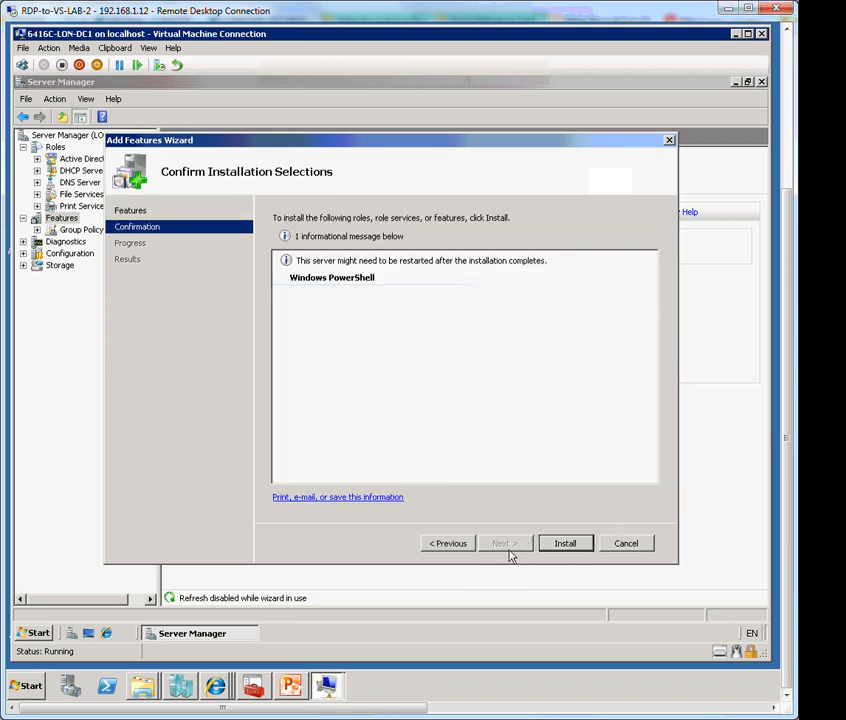
# Install Windows PowerShell and close the wizard after it succeeds
pyautogui.click(560, 547)
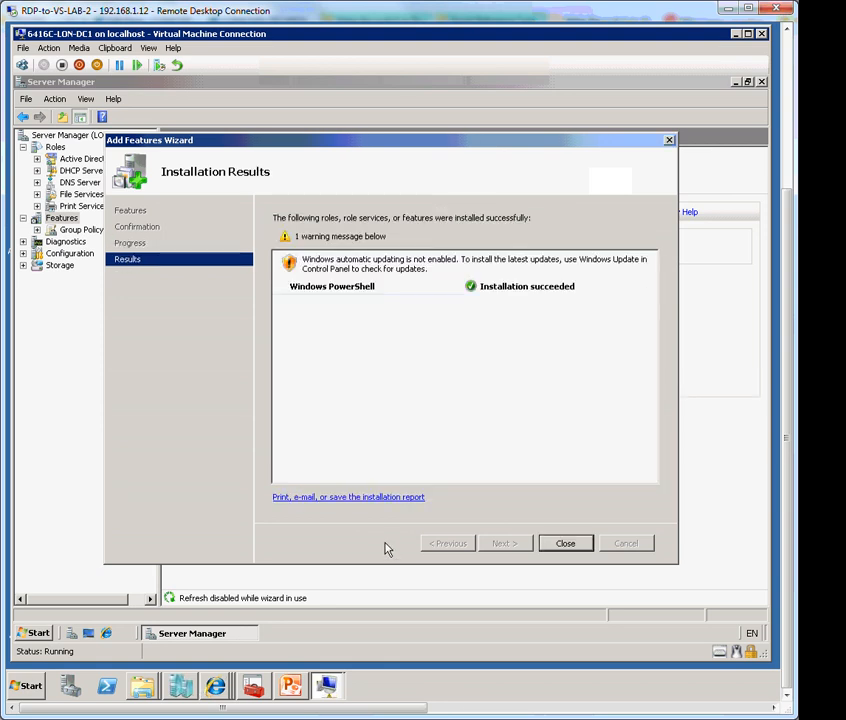
pyautogui.click(565, 545)
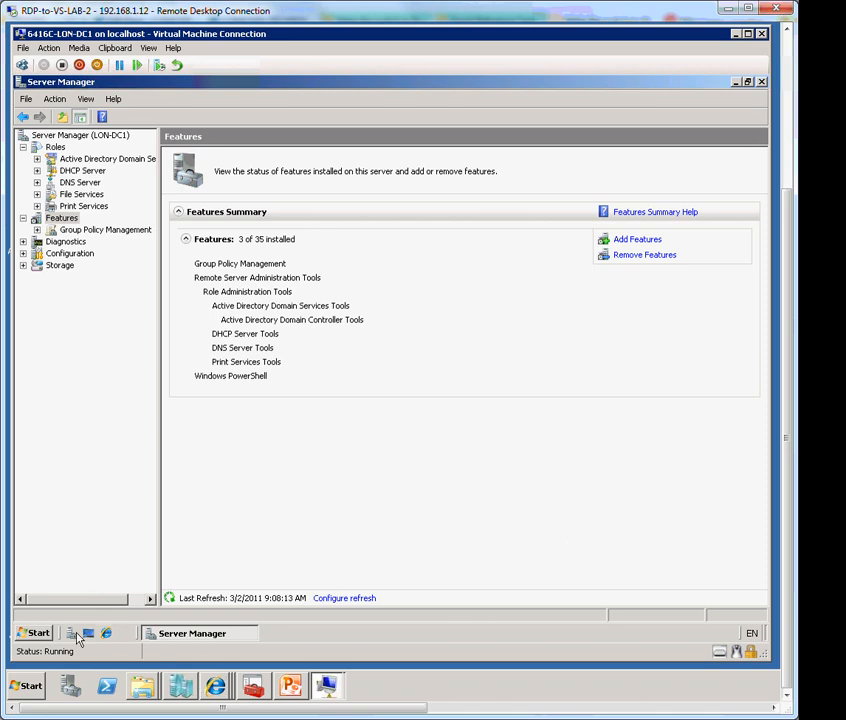
# Launch an Administrator Command Prompt from the Start menu and bring it in front of Server Manager
pyautogui.click(36, 634)
pyautogui.click(93, 301)
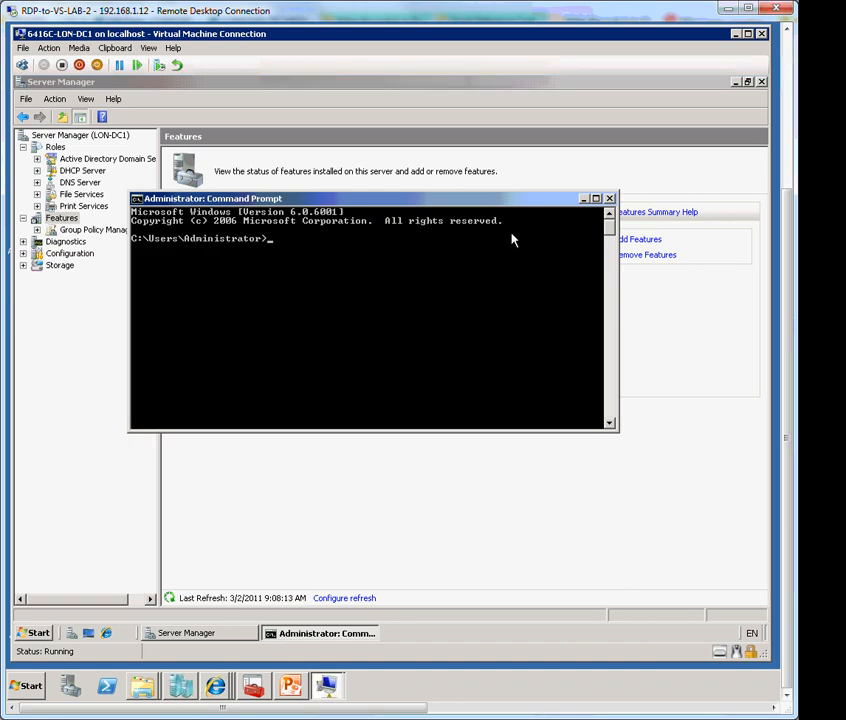
pyautogui.click(229, 96)
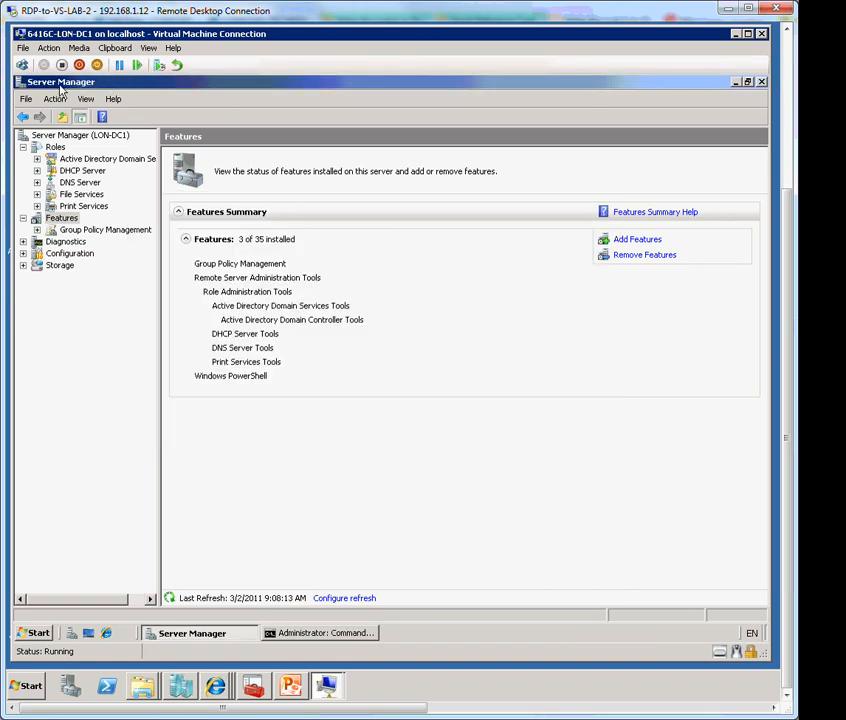
pyautogui.click(316, 636)
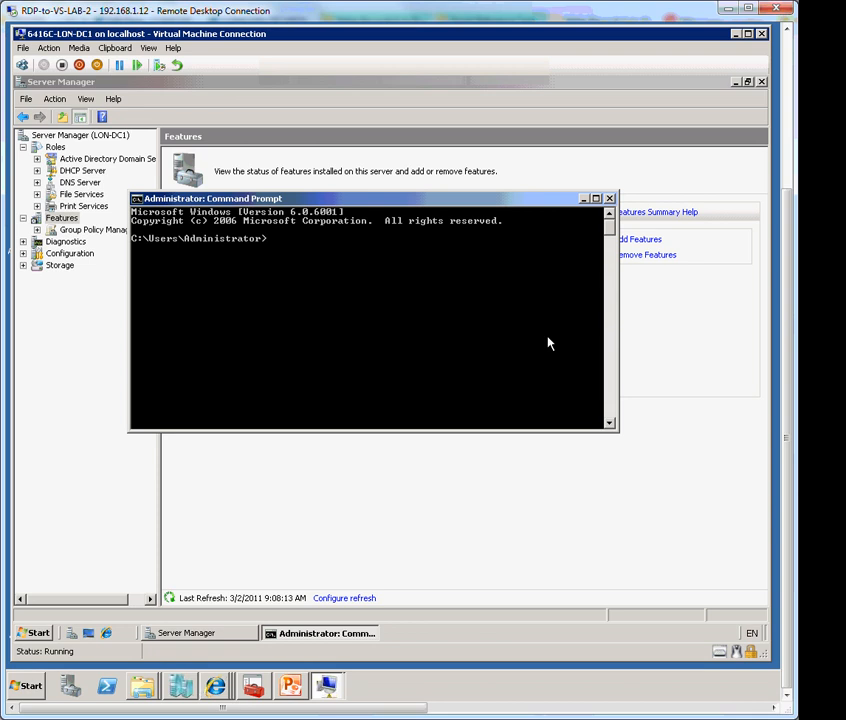
pyautogui.write('ServerManagerCMD')
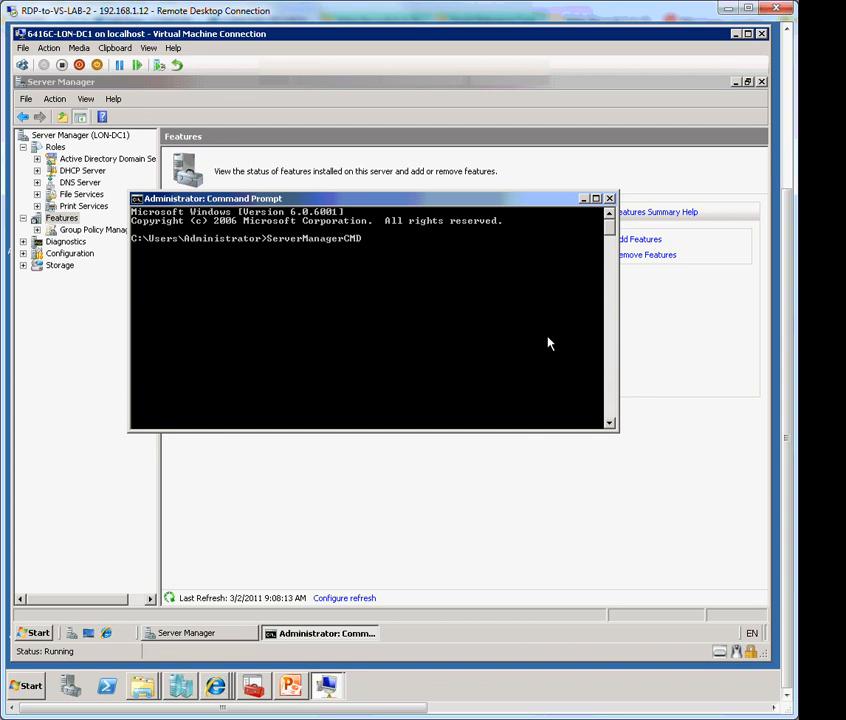
pyautogui.write(' -query')
pyautogui.press('Return')
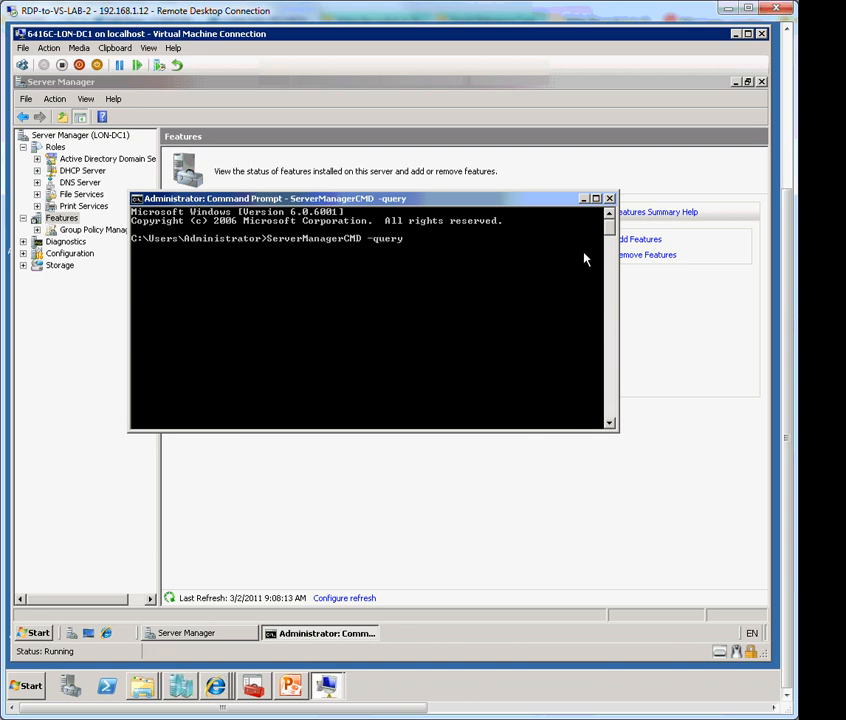
pyautogui.click(596, 198)
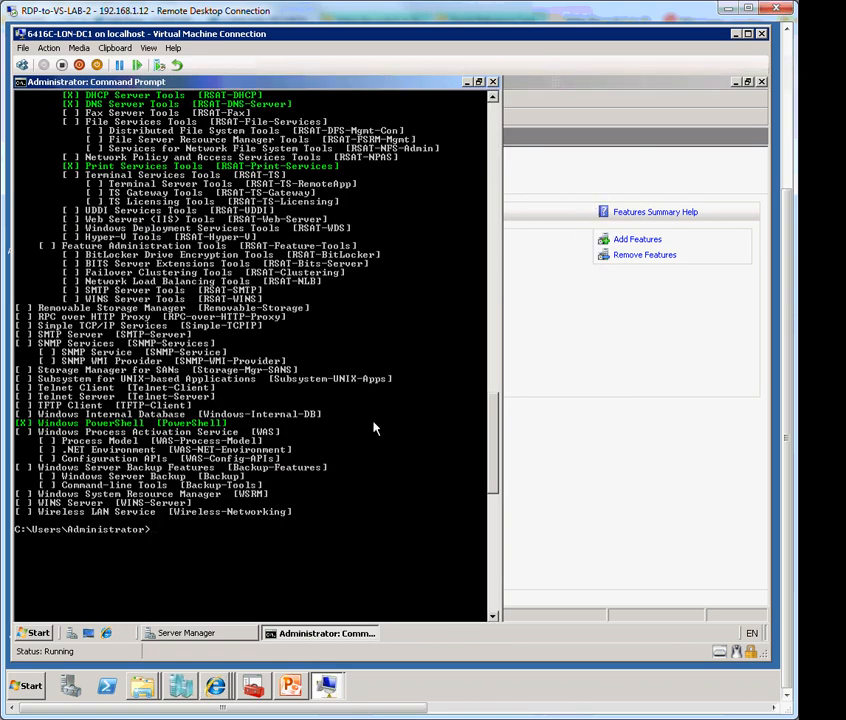
pyautogui.scroll(3, 373, 428)
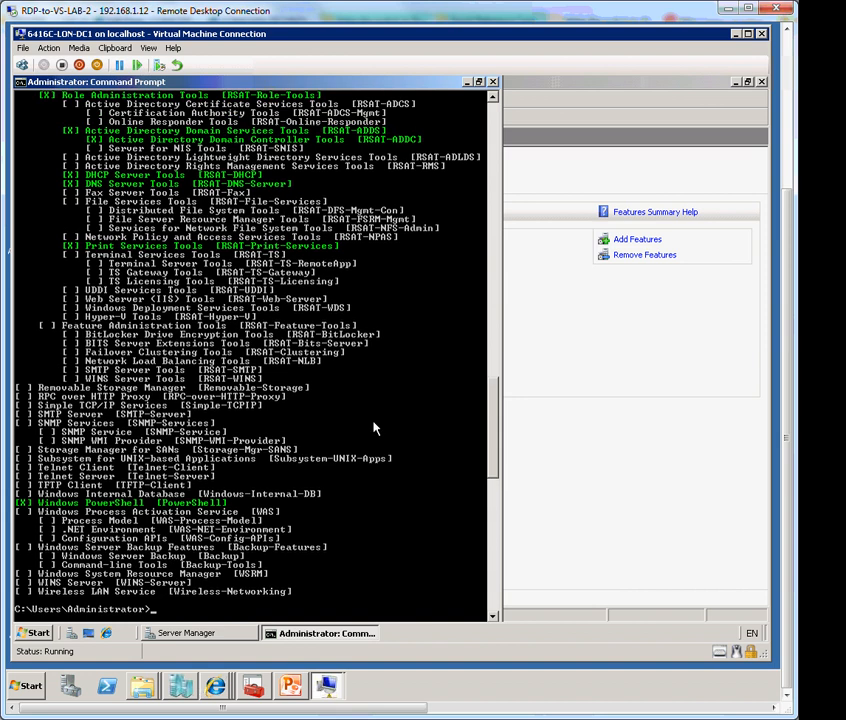
pyautogui.scroll(2, 373, 428)
pyautogui.scroll(3, 245, 229)
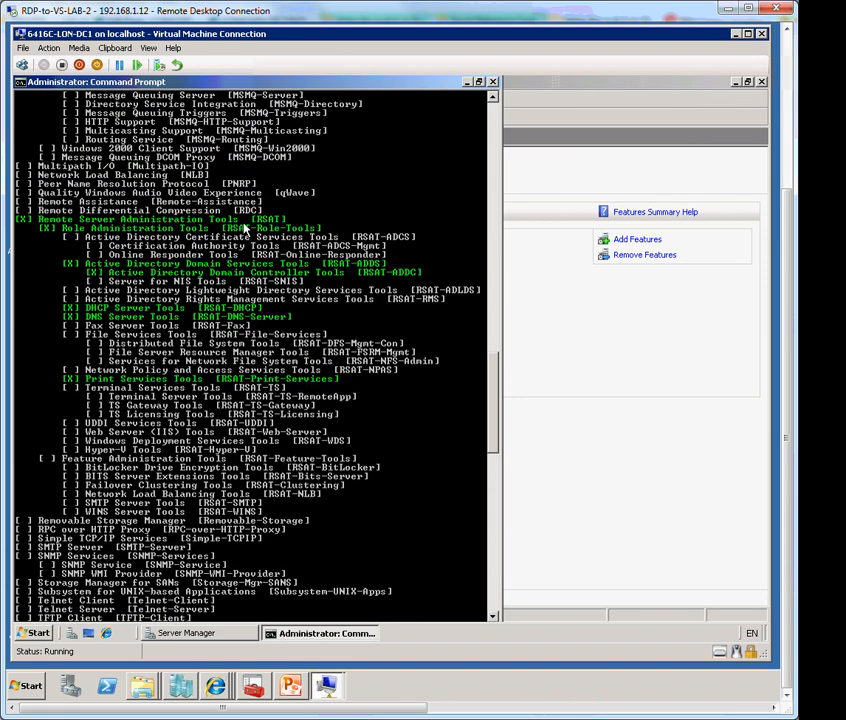
pyautogui.scroll(6, 245, 229)
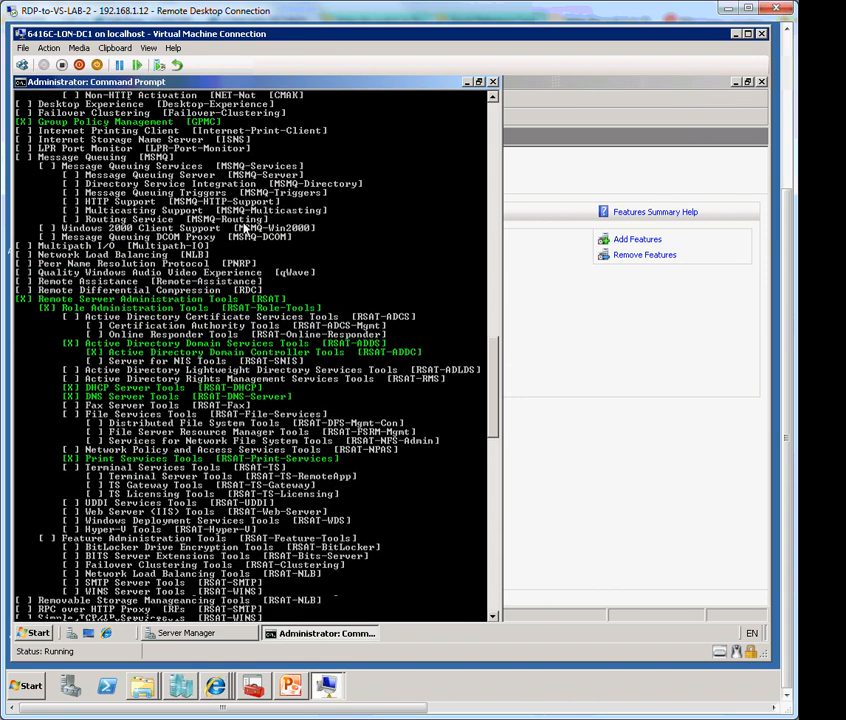
pyautogui.scroll(3, 245, 229)
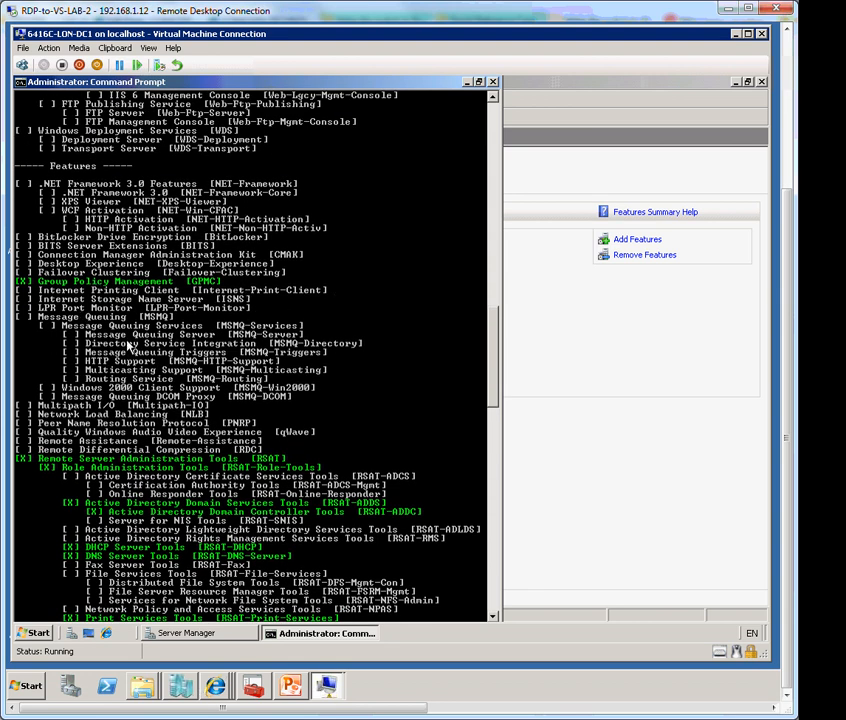
pyautogui.scroll(-1, 140, 356)
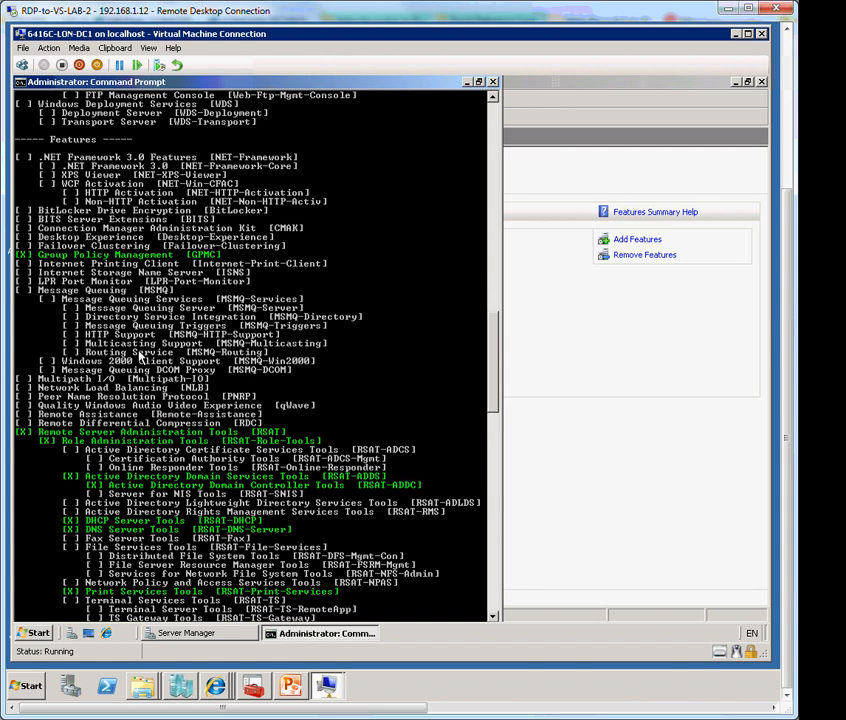
pyautogui.scroll(-1, 140, 356)
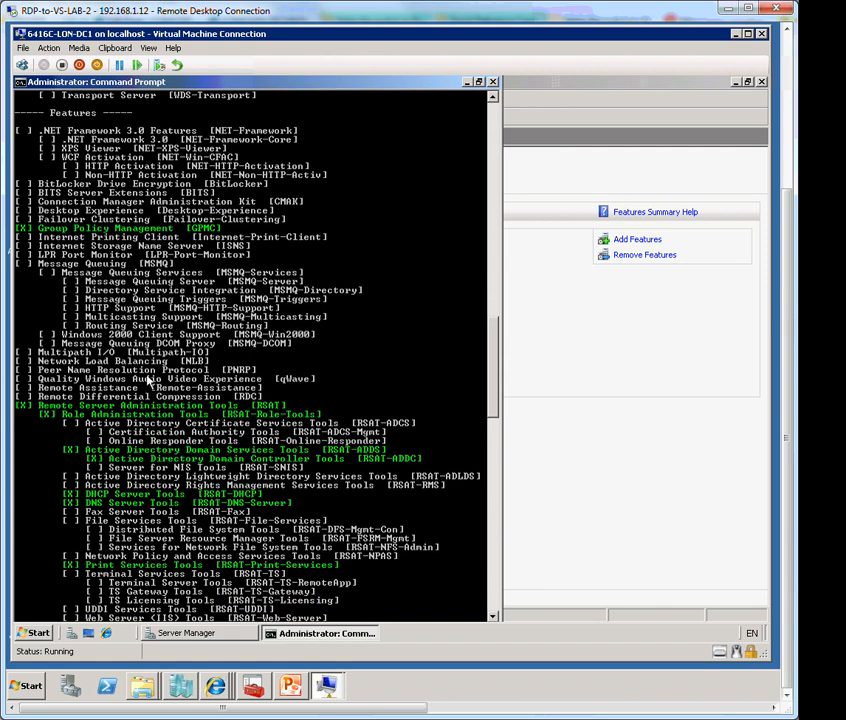
pyautogui.scroll(3, 142, 358)
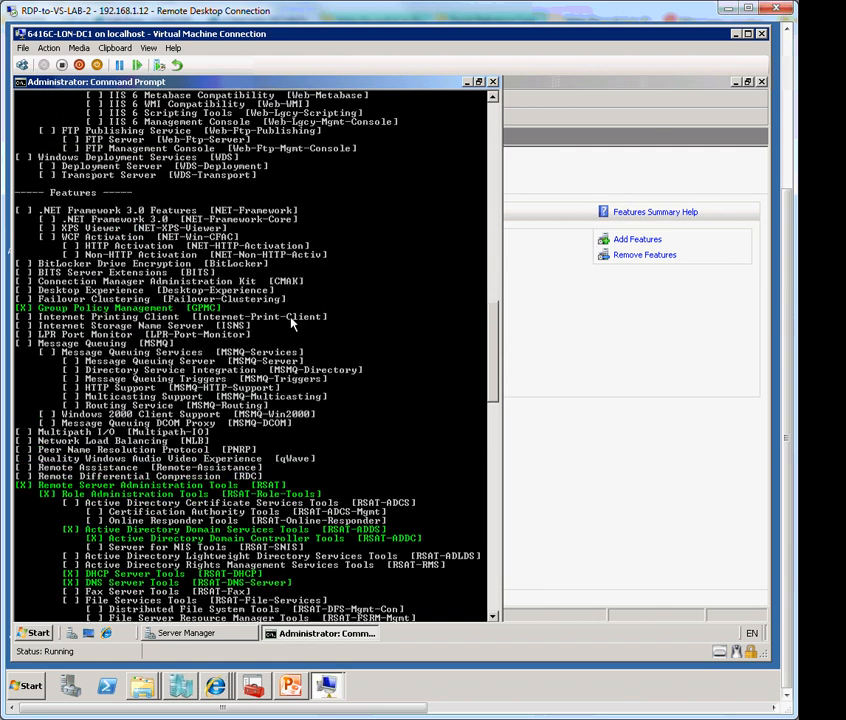
pyautogui.scroll(-14, 292, 320)
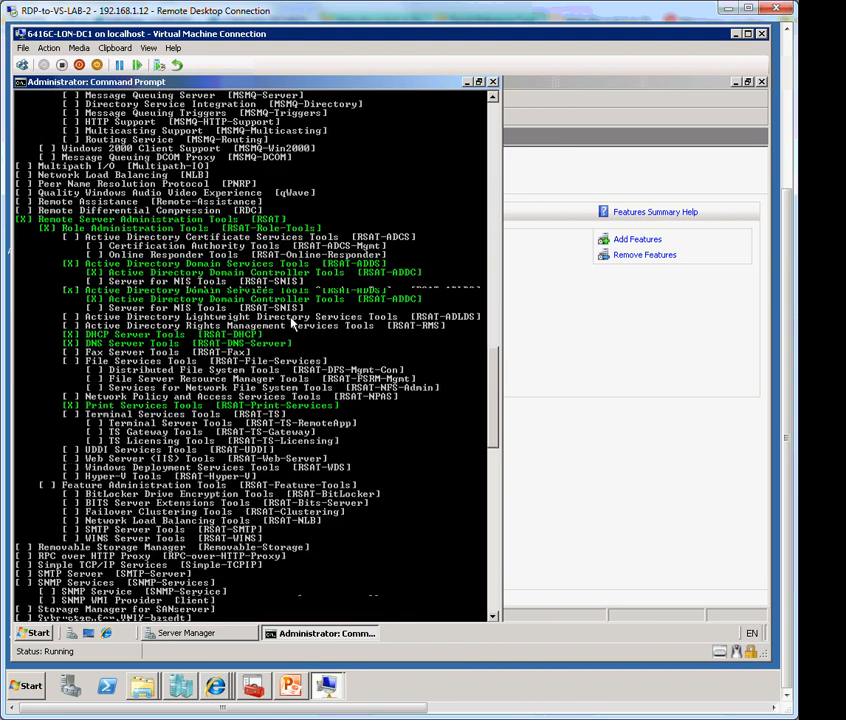
pyautogui.scroll(-3, 292, 320)
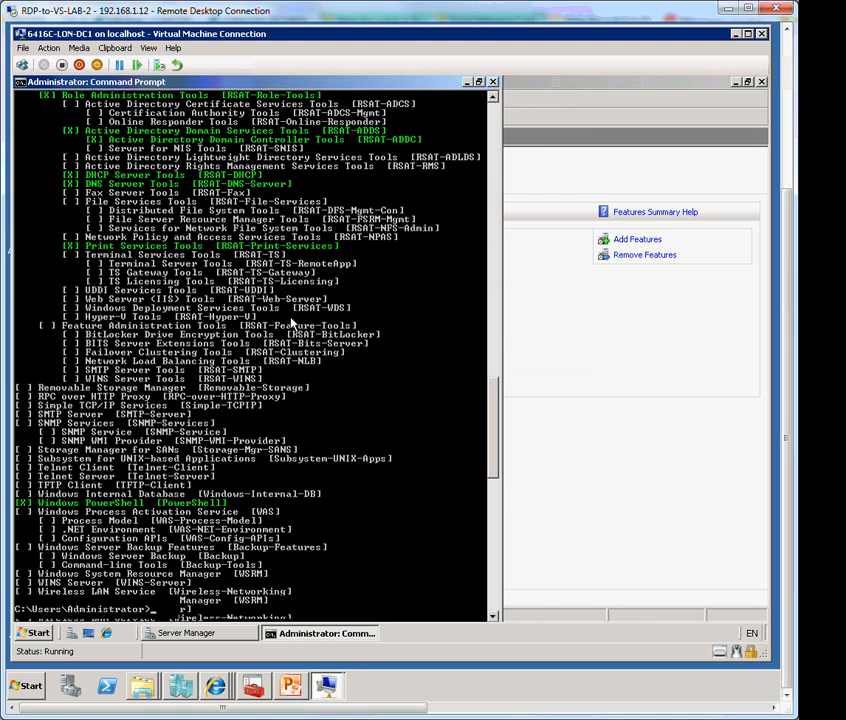
pyautogui.scroll(5, 292, 323)
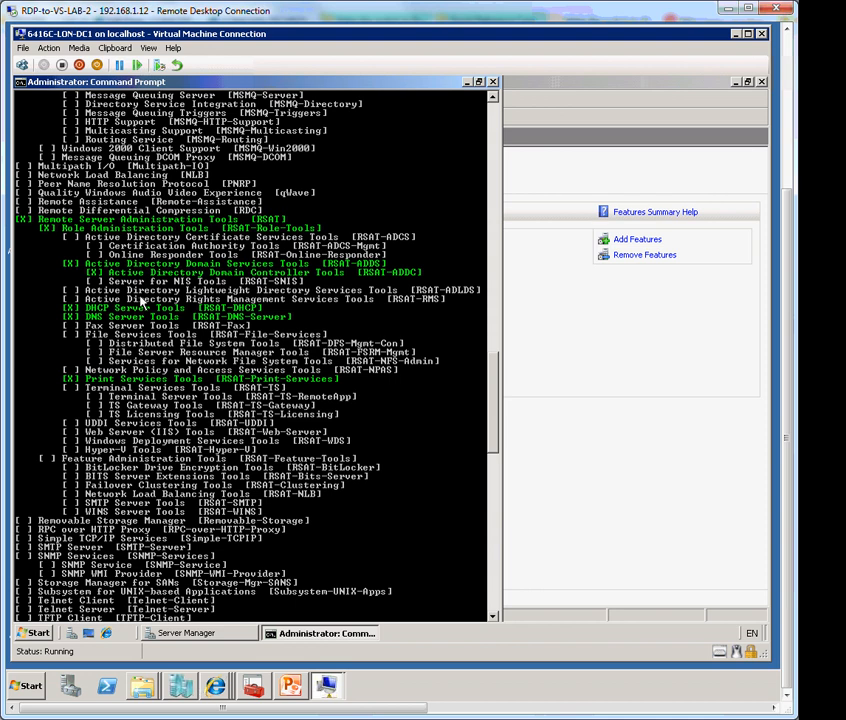
pyautogui.scroll(6, 142, 300)
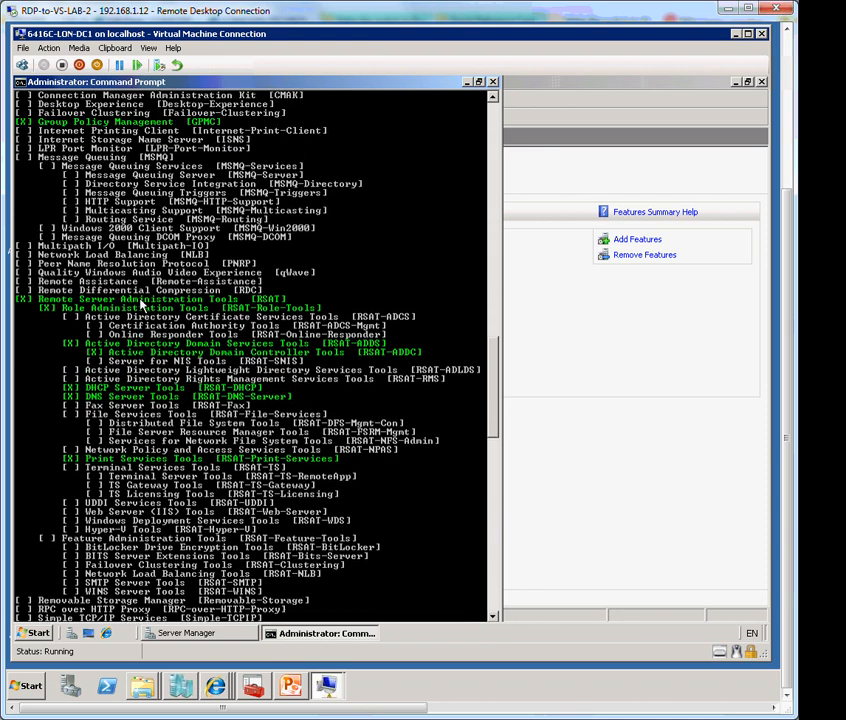
pyautogui.scroll(6, 181, 272)
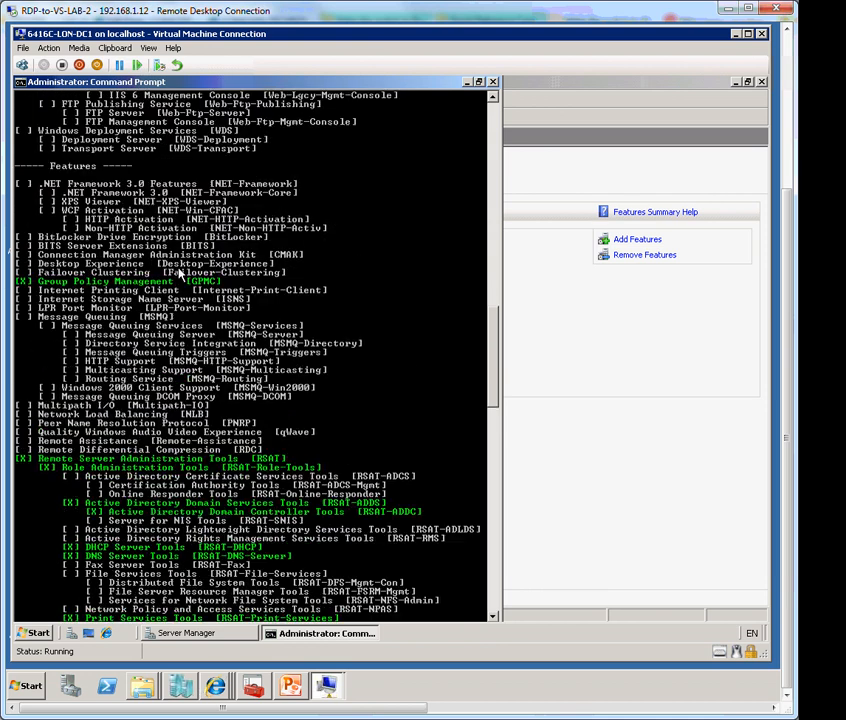
pyautogui.scroll(8, 181, 272)
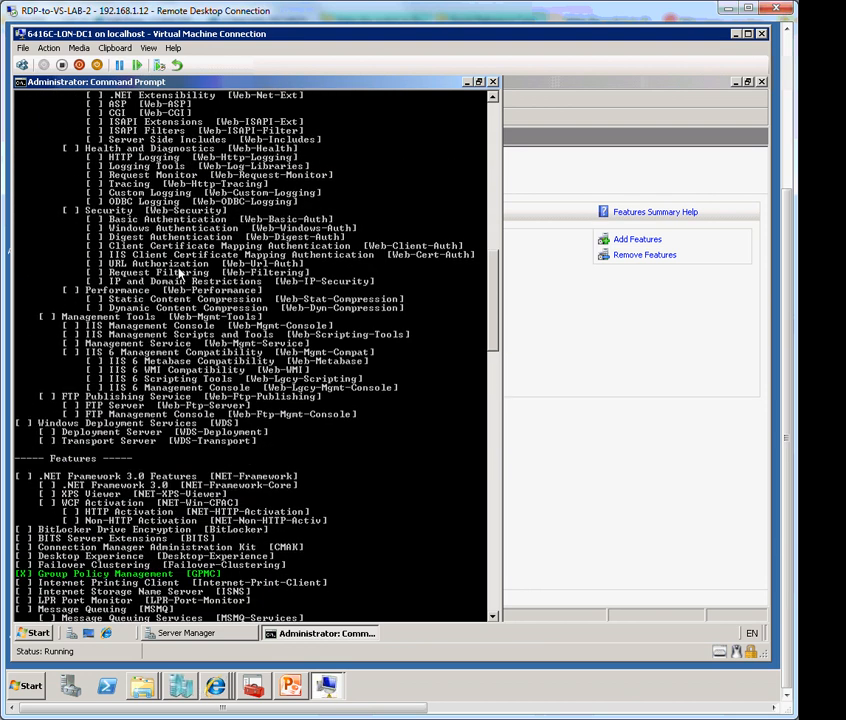
pyautogui.scroll(12, 181, 272)
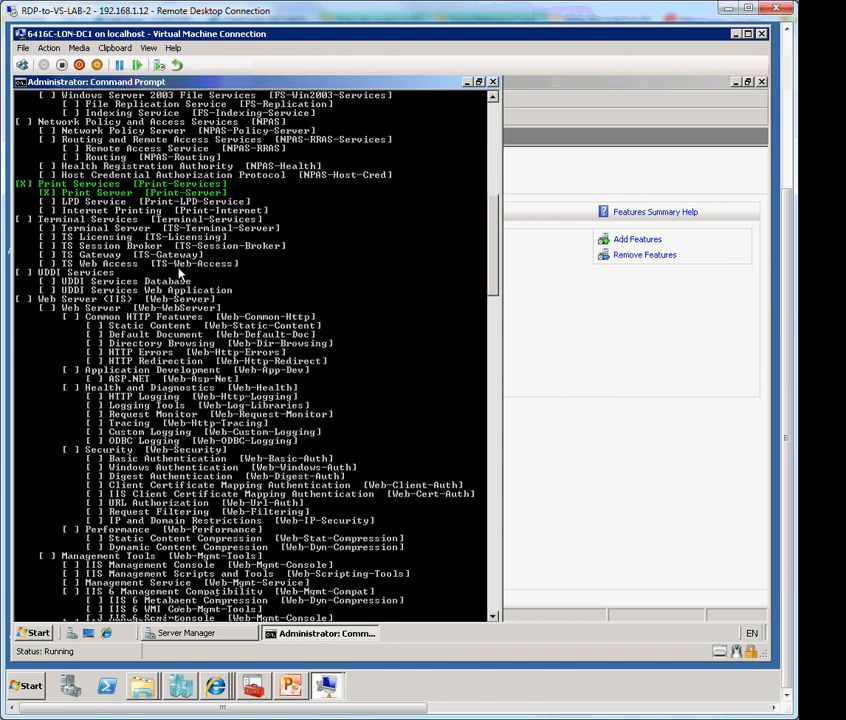
pyautogui.scroll(10, 181, 272)
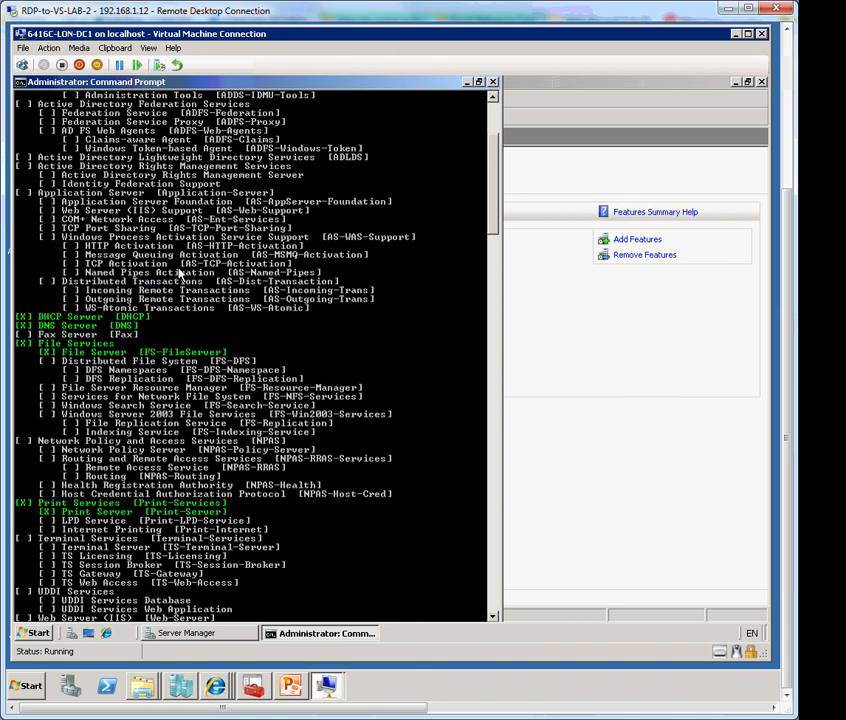
pyautogui.scroll(3, 181, 272)
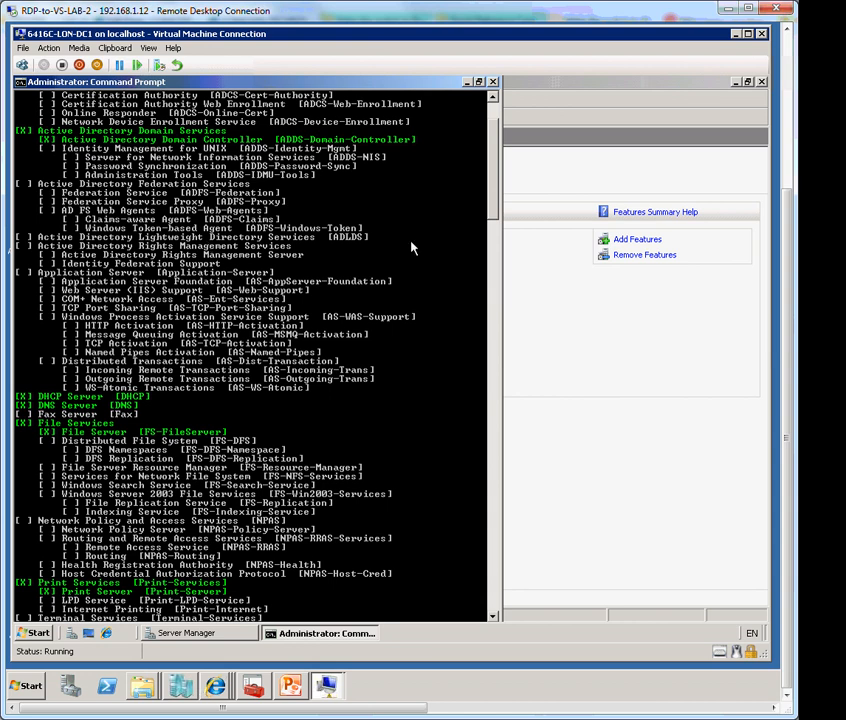
pyautogui.click(492, 582)
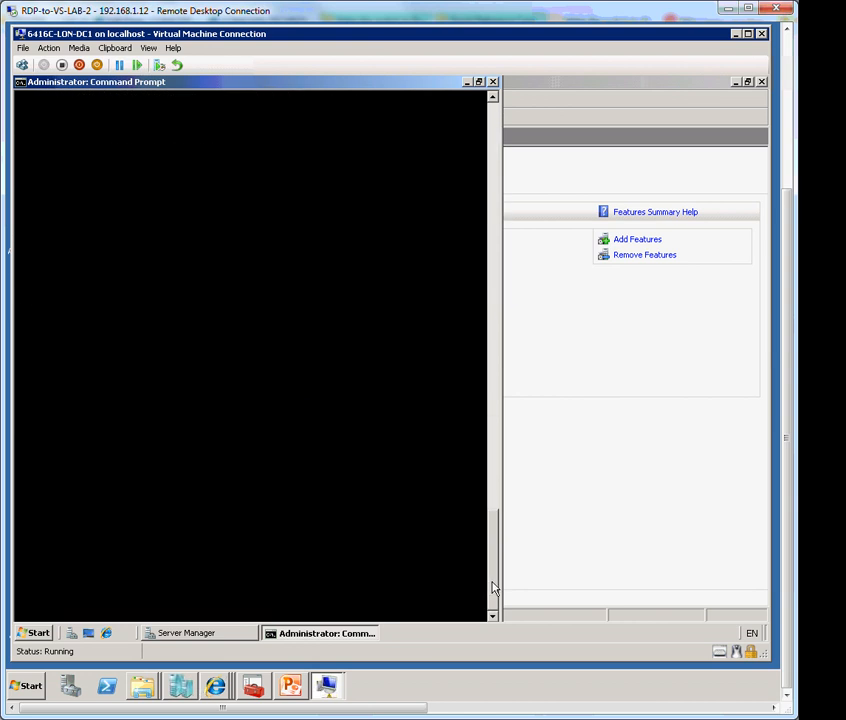
# Edit the recalled query into ServerManagerCMD -install ADLDS and run it to completion
pyautogui.scroll(9, 160, 281)
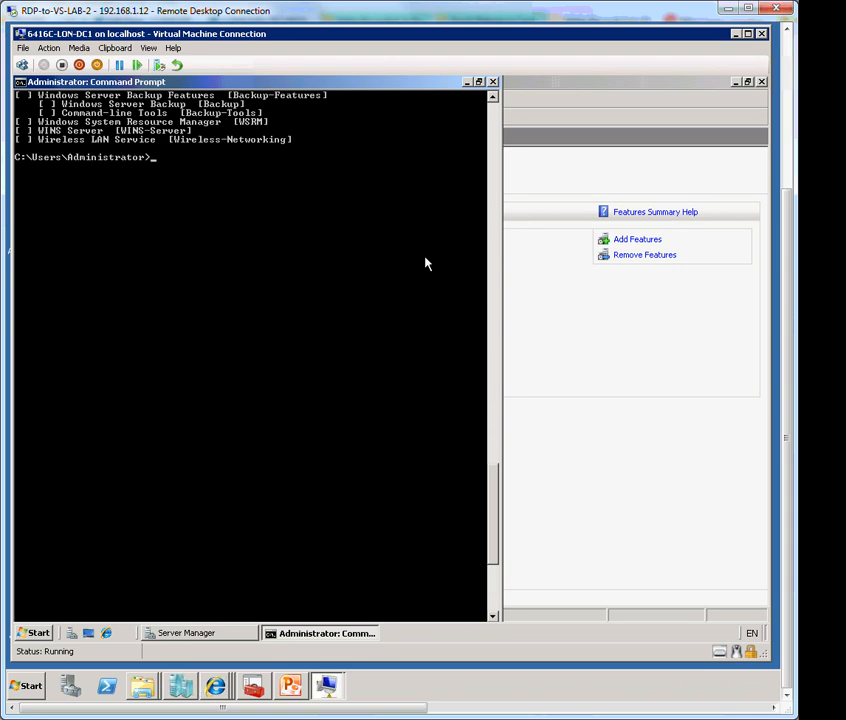
pyautogui.scroll(3, 196, 276)
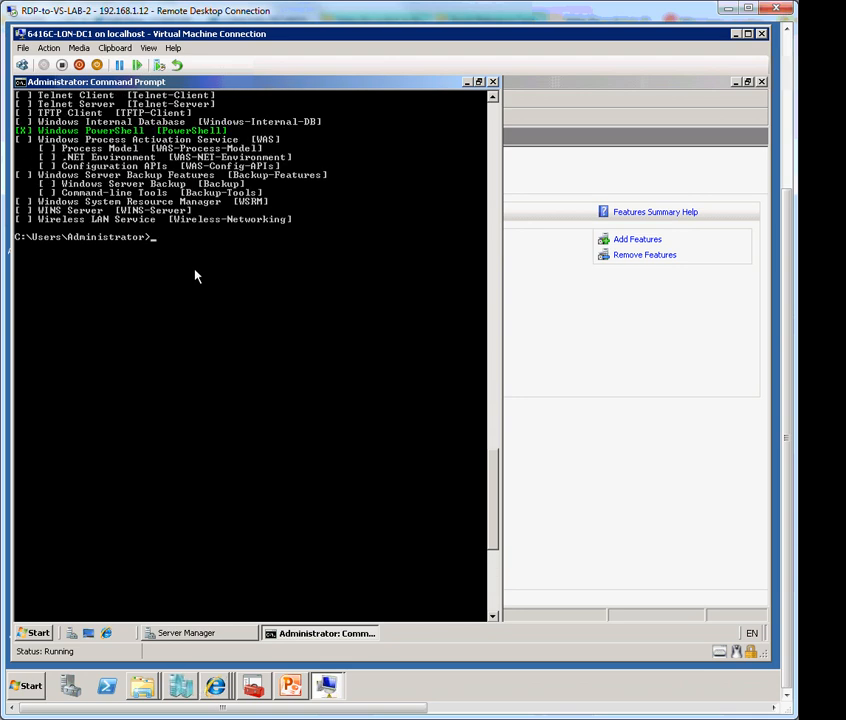
pyautogui.press('Up')
pyautogui.press('BackSpace')
pyautogui.press('BackSpace')
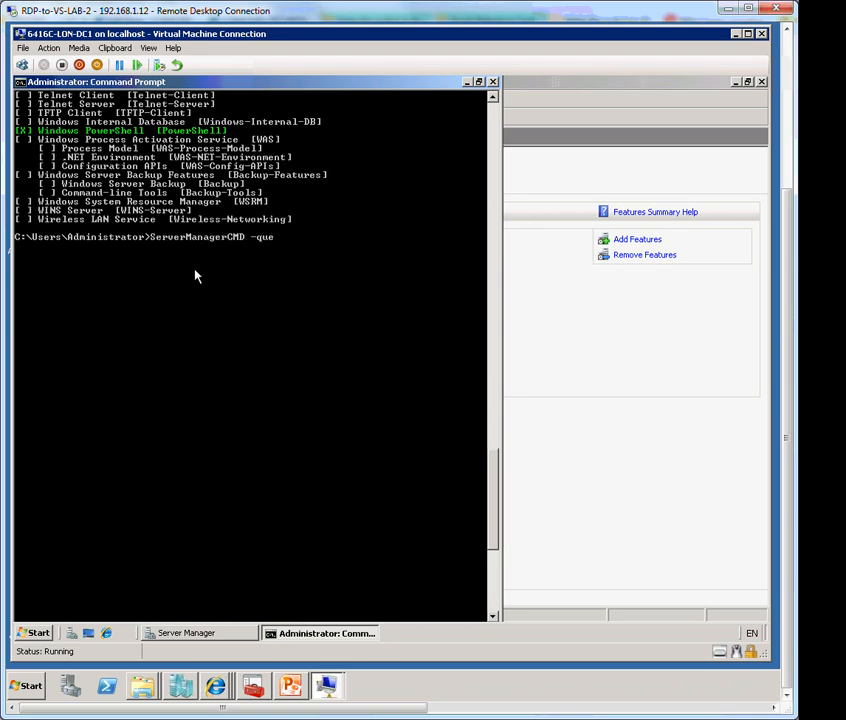
pyautogui.press('BackSpace')
pyautogui.press('BackSpace')
pyautogui.press('BackSpace')
pyautogui.write('install ADLDS')
pyautogui.press('Return')
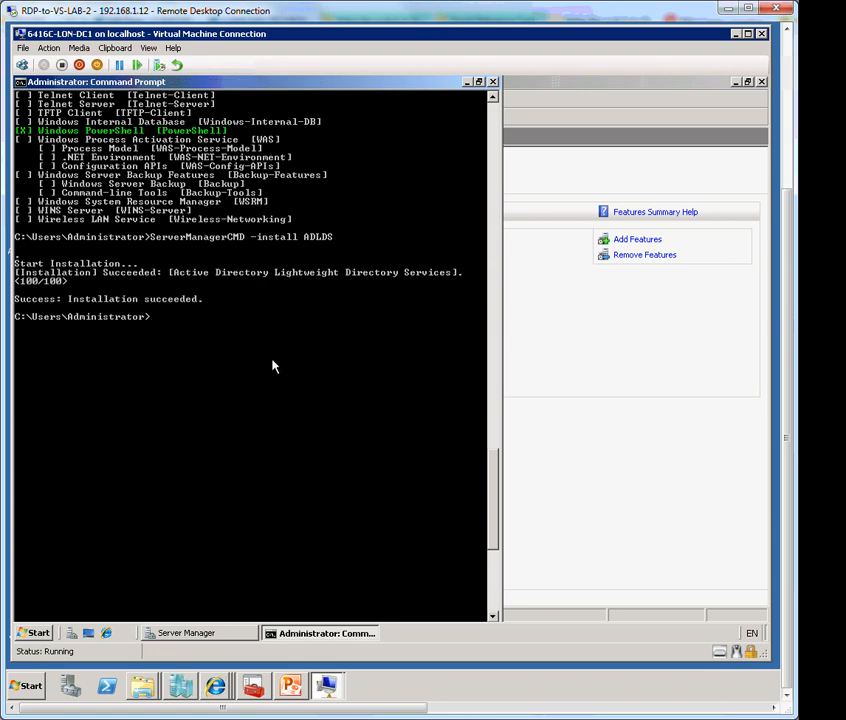
pyautogui.press('Up')
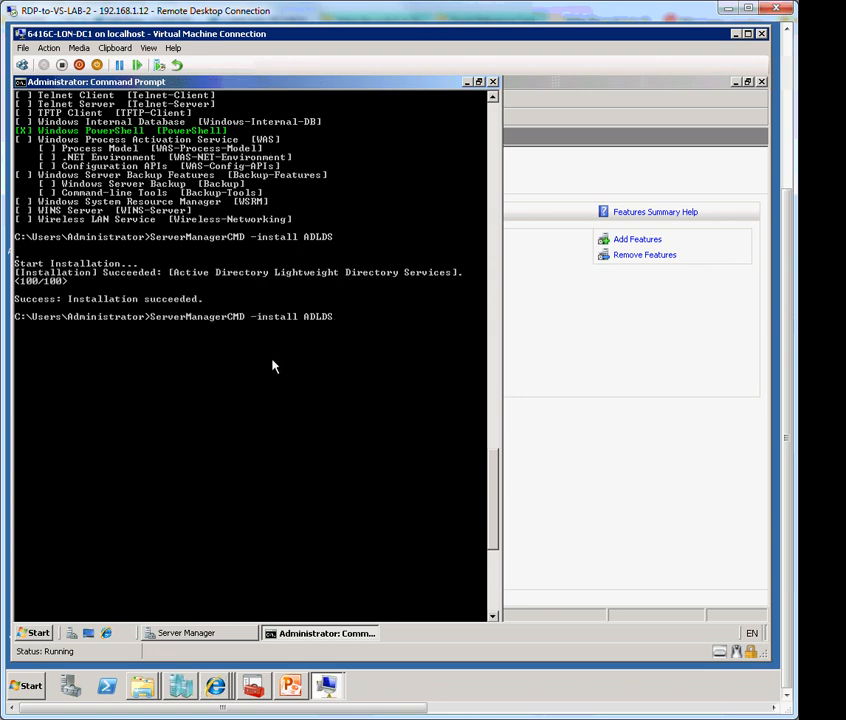
# Rerun ServerManagerCMD -query and check that ADLDS is marked [X] installed
pyautogui.press('Up')
pyautogui.press('Return')
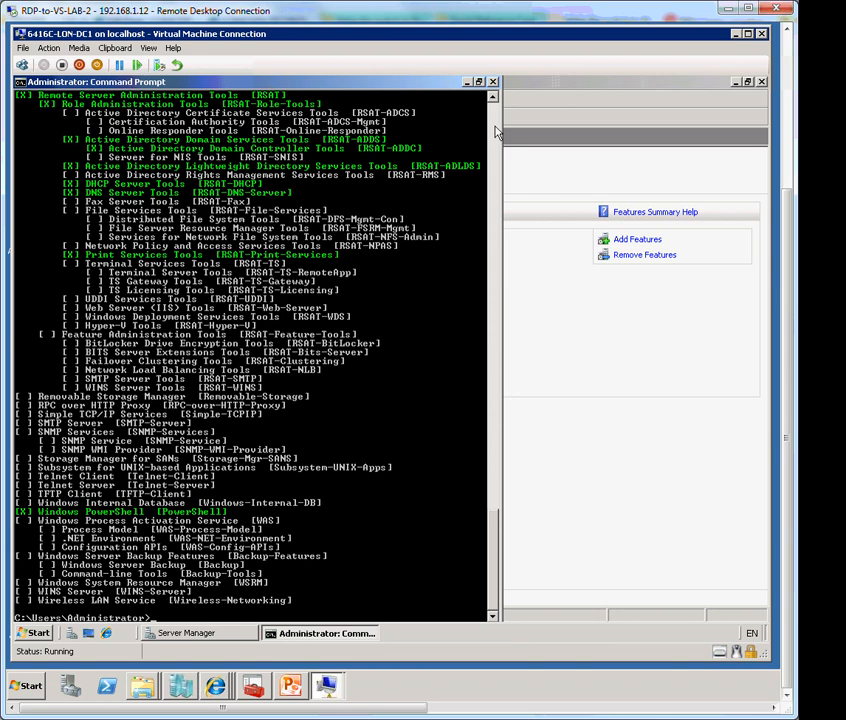
pyautogui.scroll(20, 494, 133)
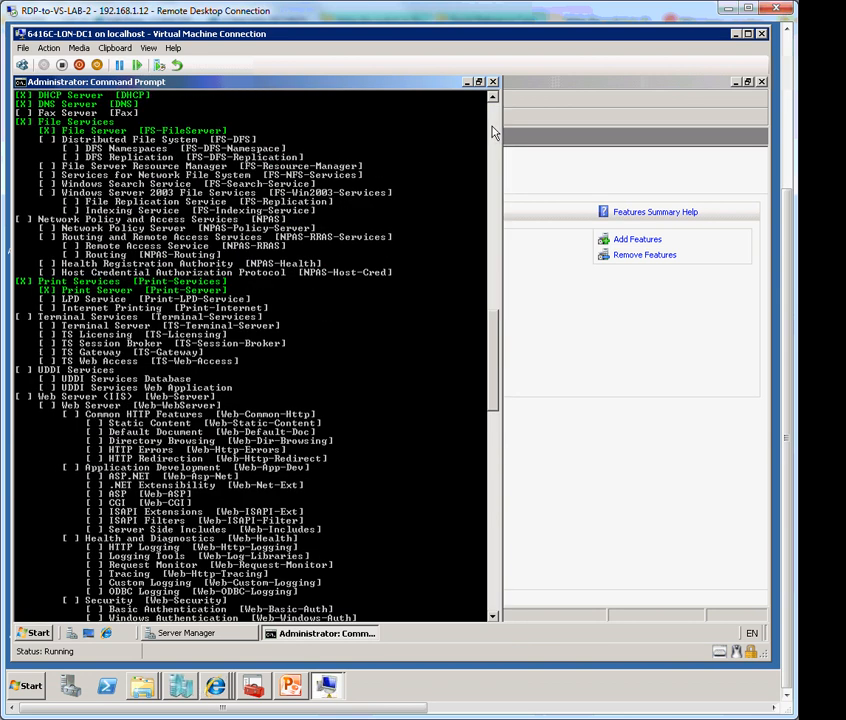
pyautogui.scroll(20, 494, 133)
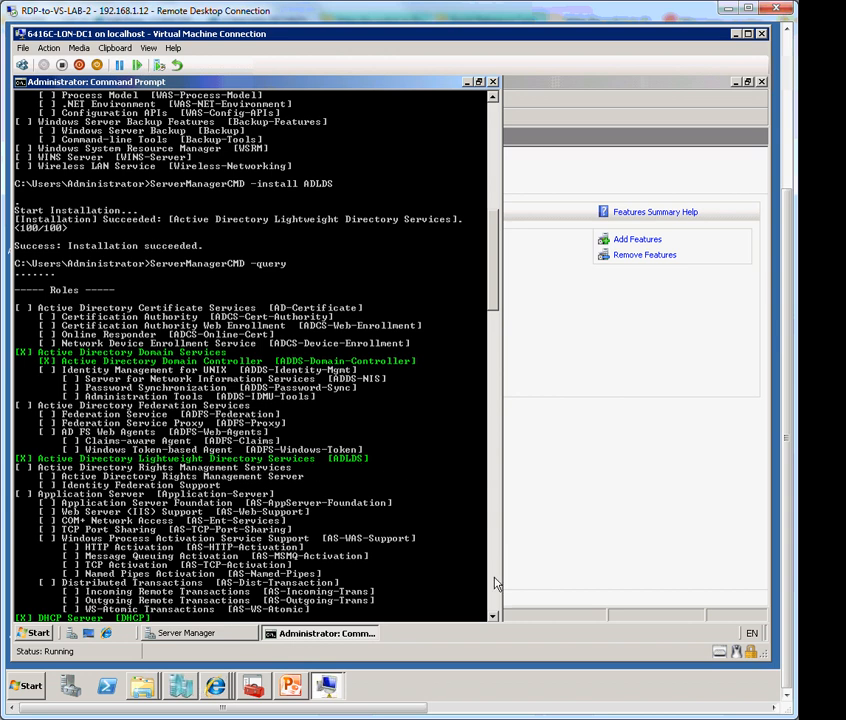
pyautogui.scroll(-20, 494, 584)
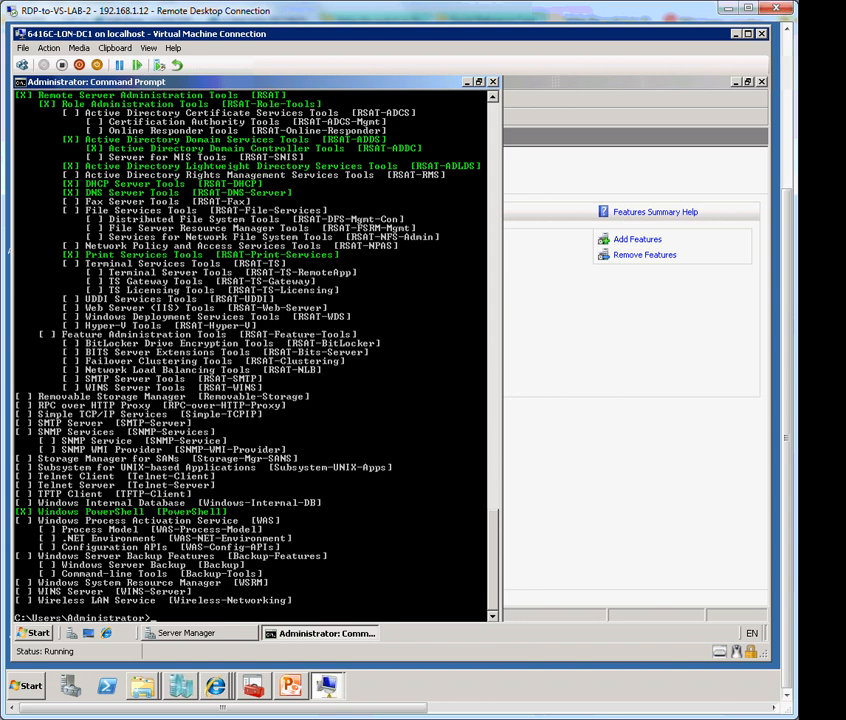